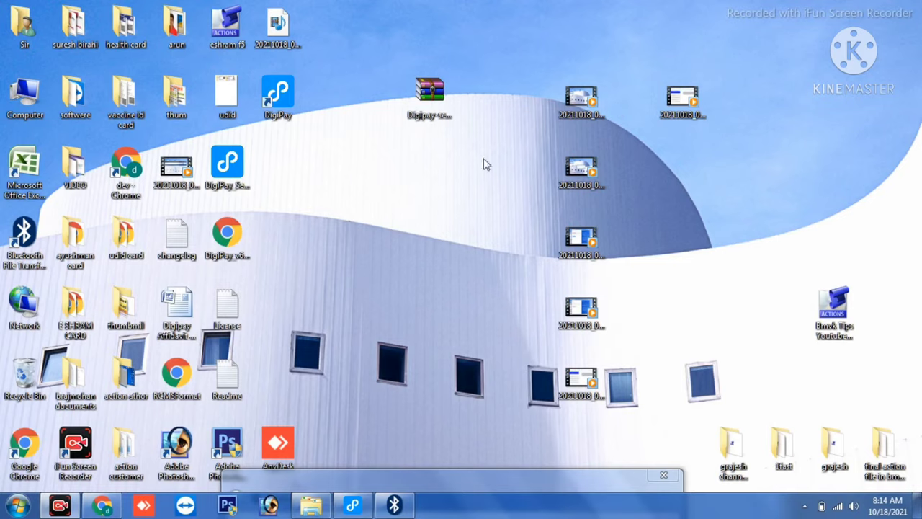
Open the Local Disk (C:) drive from Start > Computer to view its folders
left_click(62, 507)
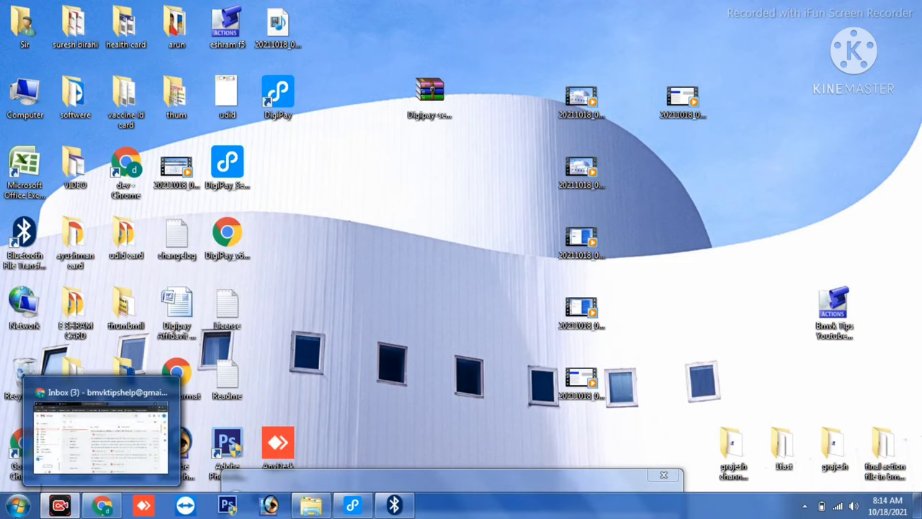
left_click(17, 506)
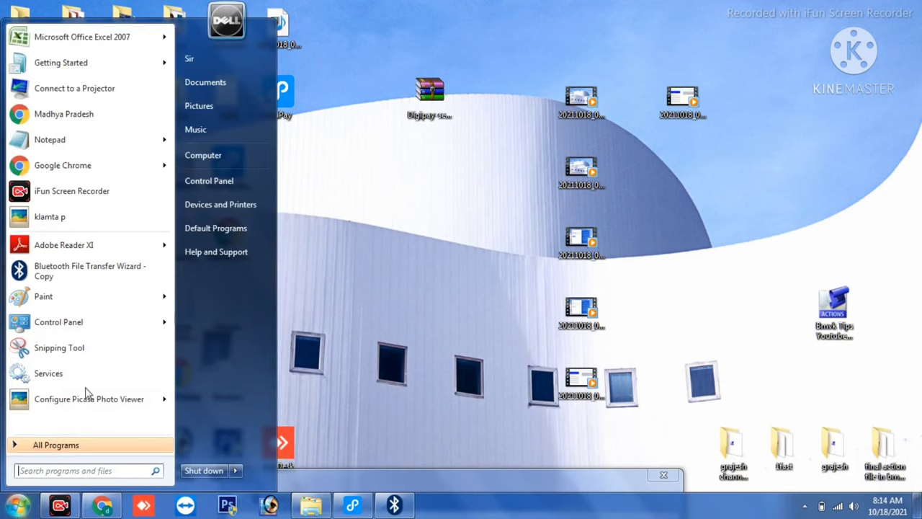
left_click(217, 164)
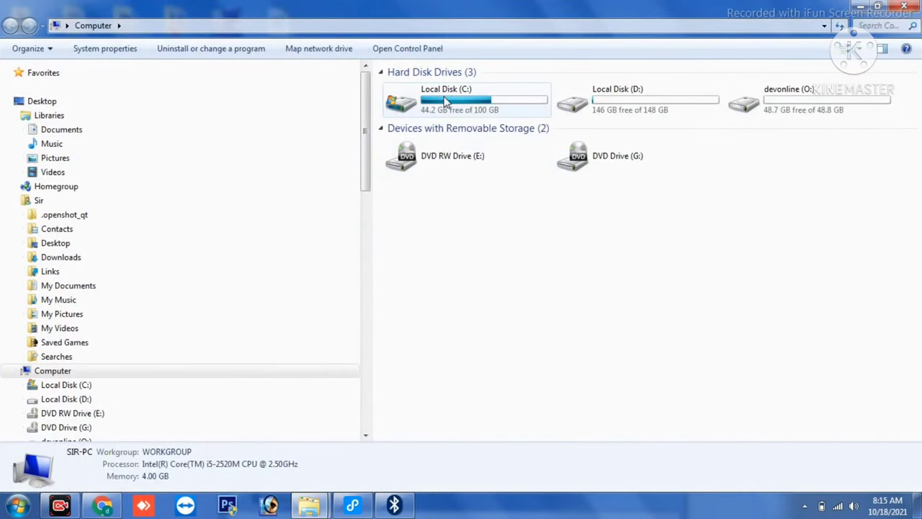
left_click(447, 102)
double_click(445, 103)
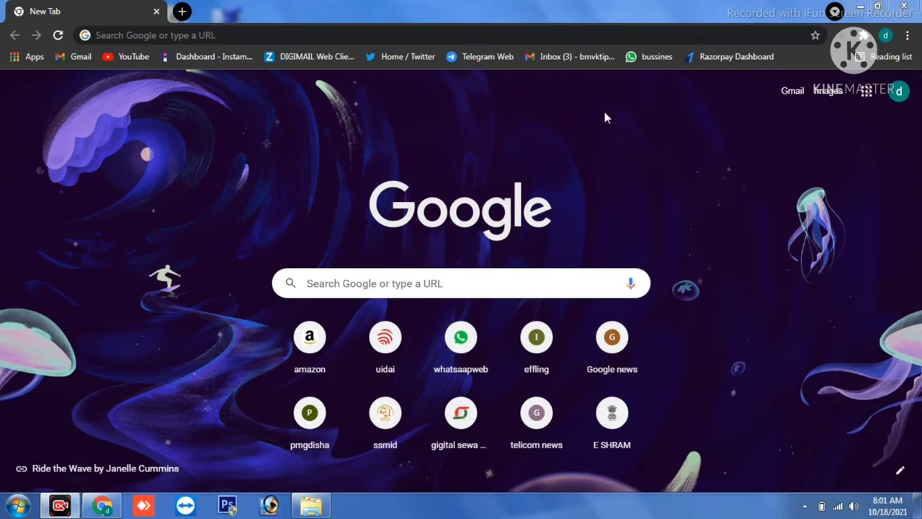
Search for 'digipay', reach the Download Digipay page, then minimise the browser
left_click(483, 289)
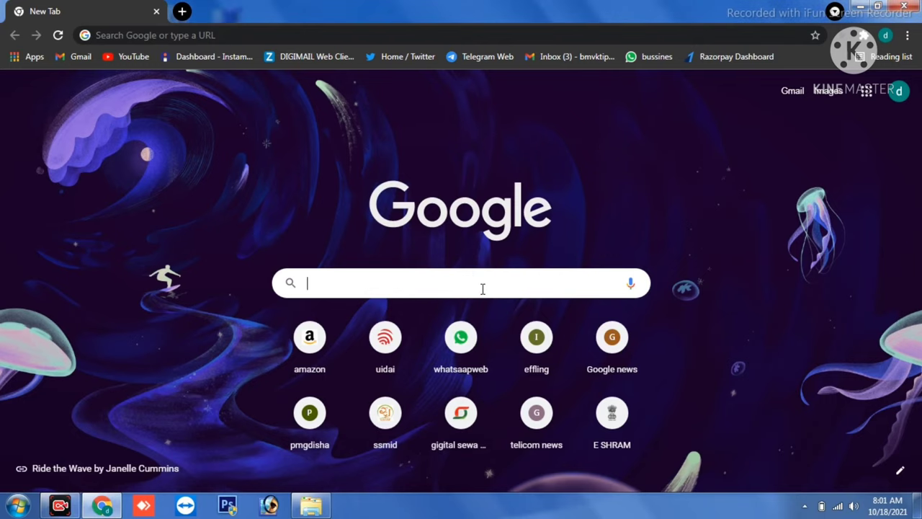
left_click(366, 312)
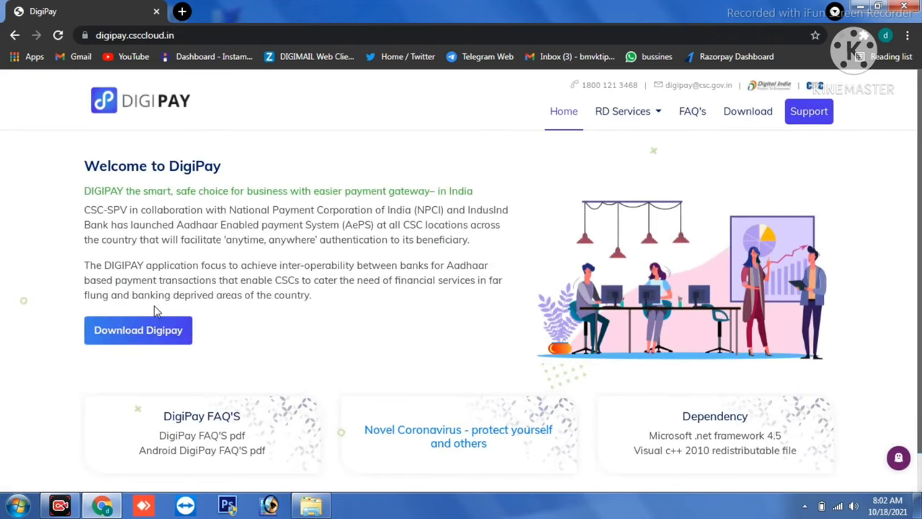
left_click(138, 332)
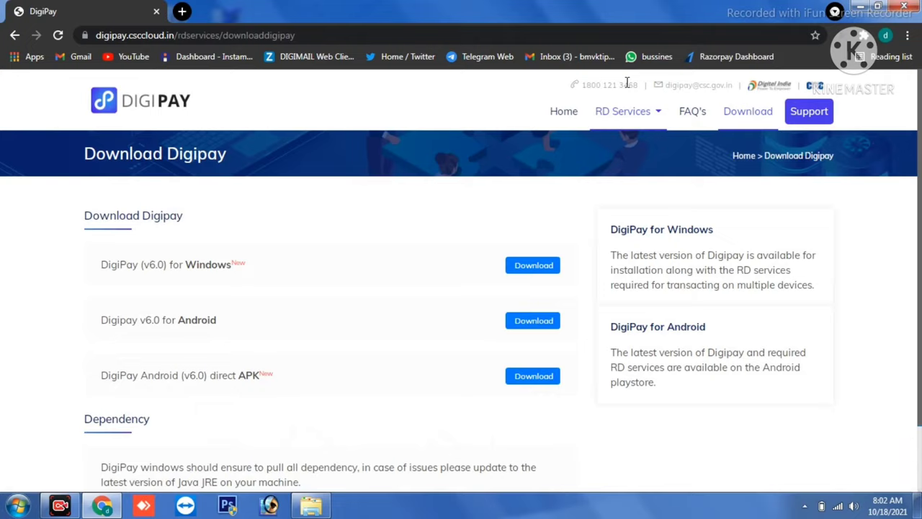
left_click(864, 6)
Extract Digipay-setup.zip here on the desktop and refresh to show the extracted files
right_click(527, 4)
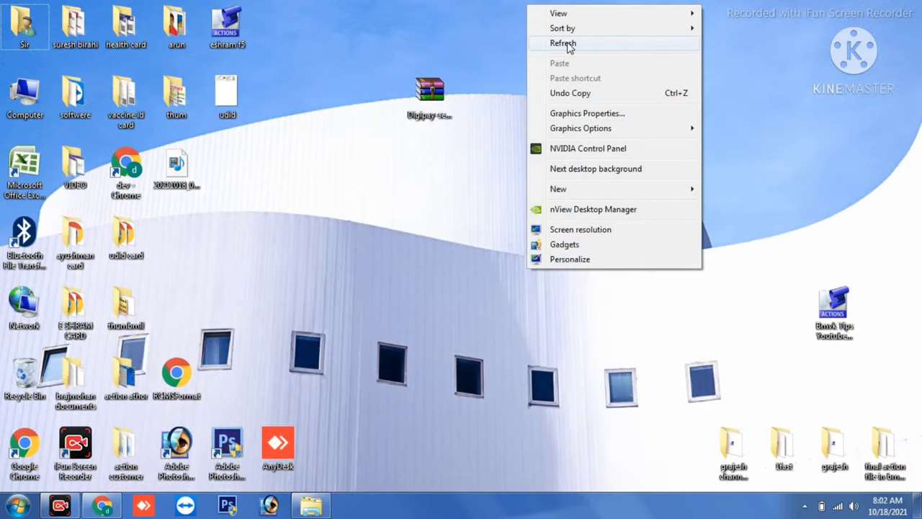
left_click(568, 42)
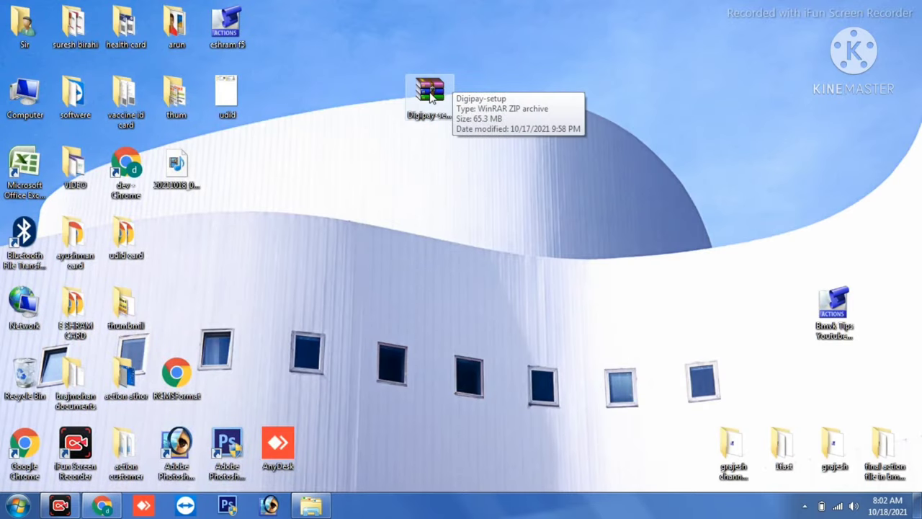
right_click(431, 98)
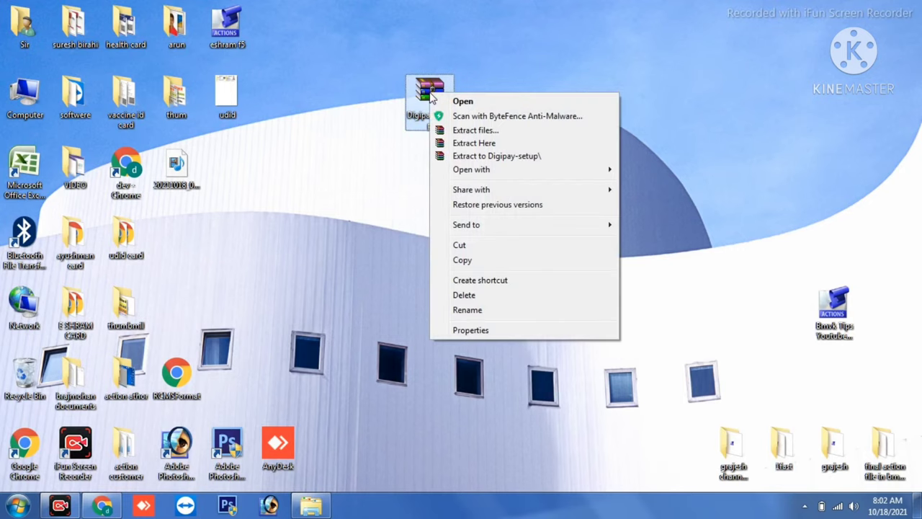
left_click(475, 147)
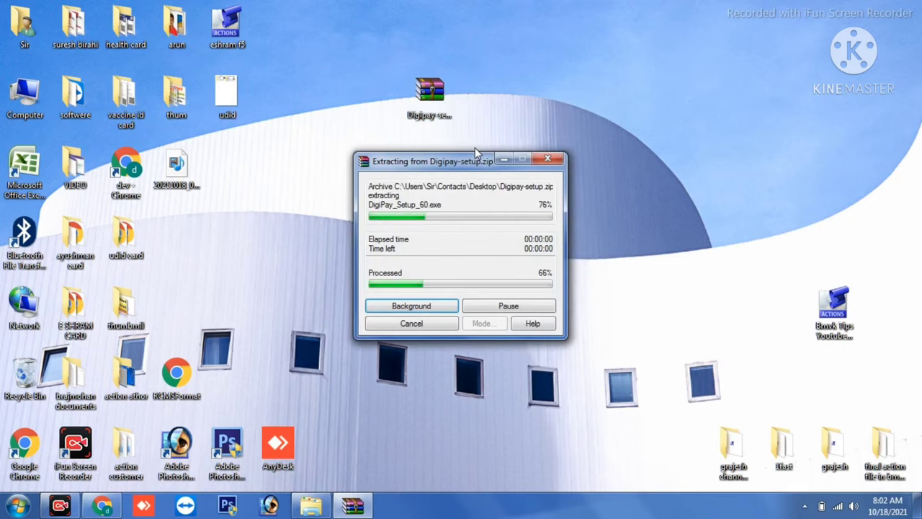
right_click(346, 29)
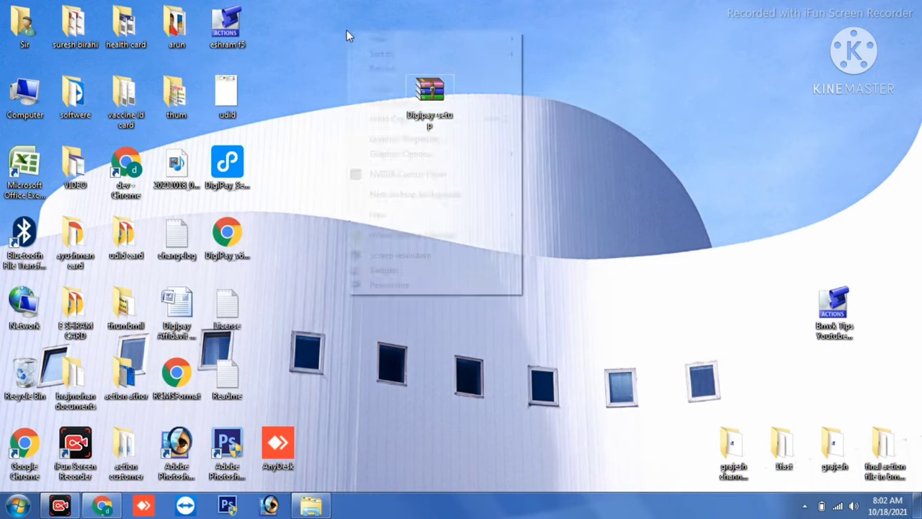
left_click(421, 71)
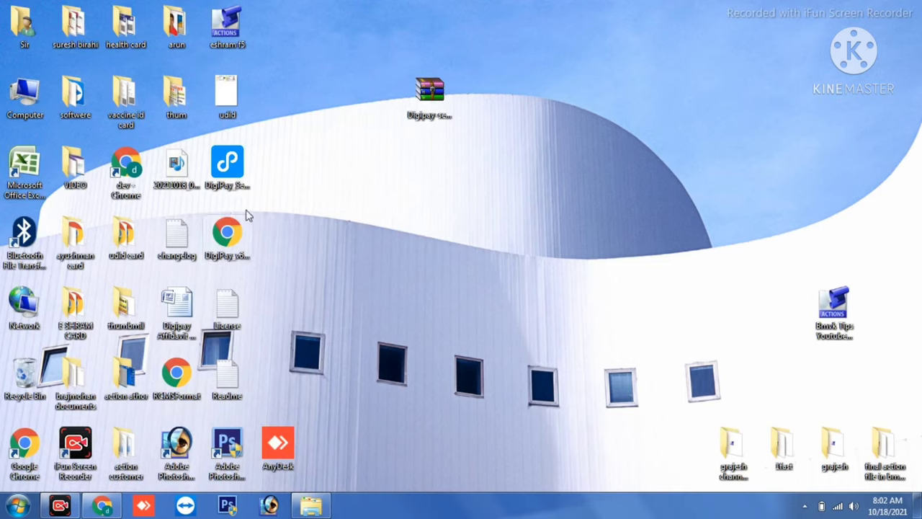
Run DigiPay setup as administrator, accept the licence, and install v6.0 keeping the desktop shortcut
right_click(228, 163)
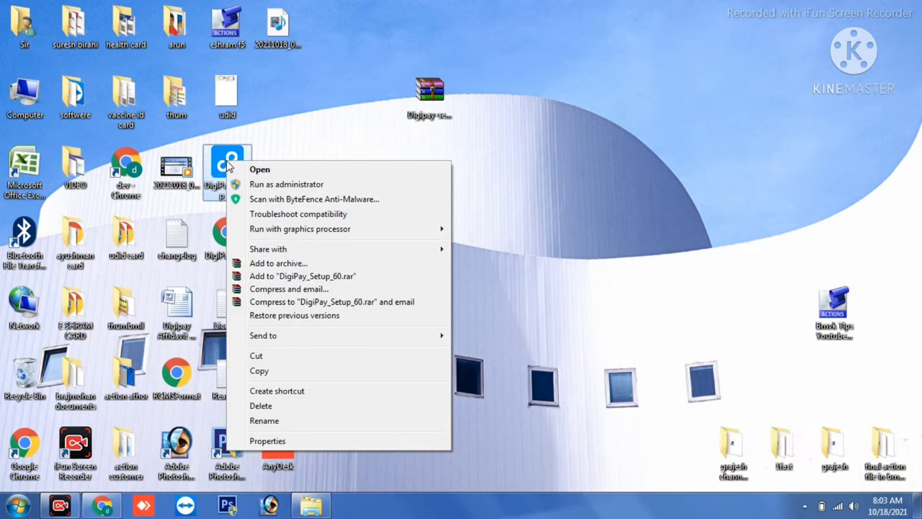
left_click(271, 186)
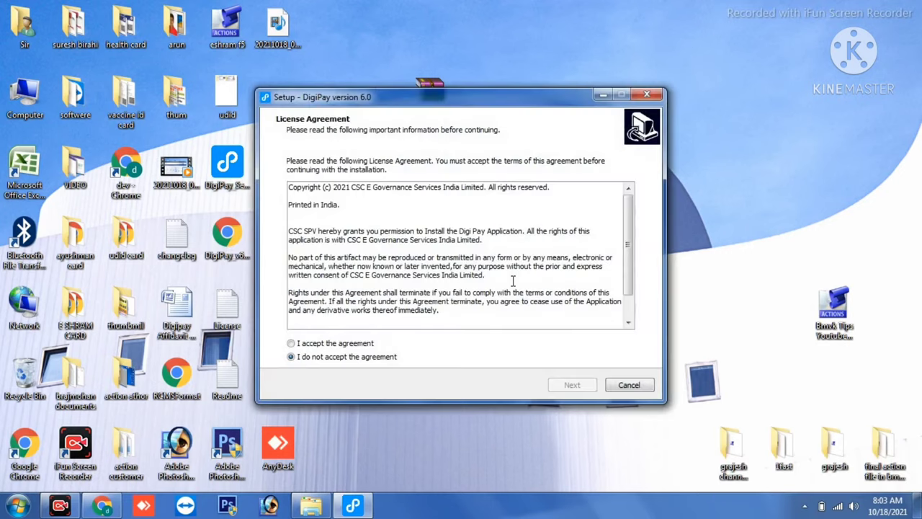
left_click(322, 345)
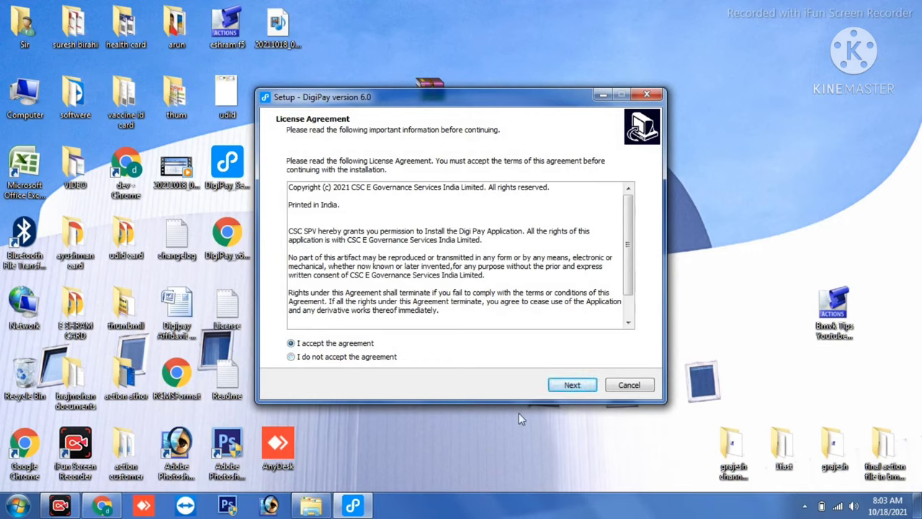
left_click(572, 386)
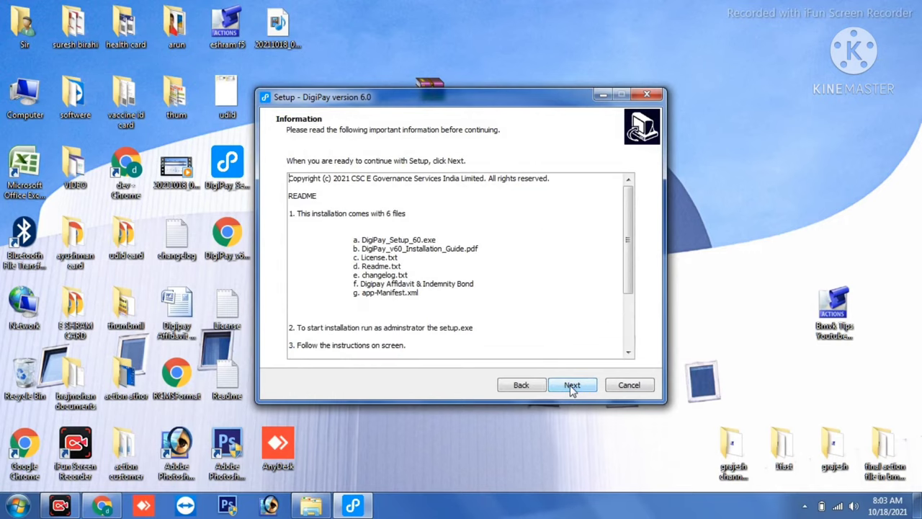
left_click(572, 386)
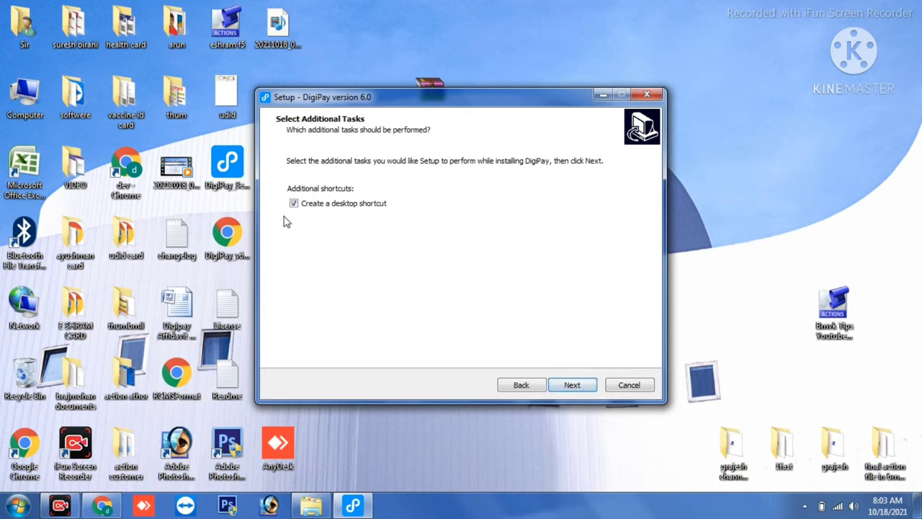
left_click(572, 386)
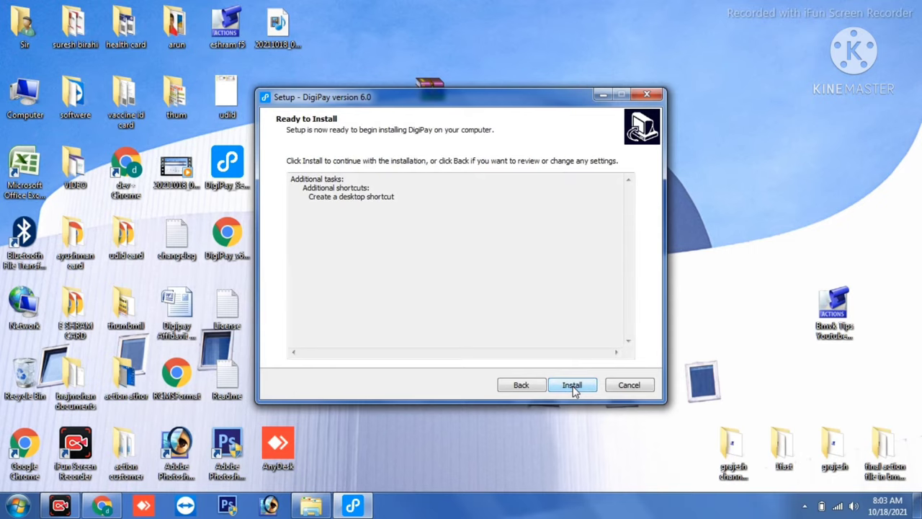
left_click(572, 386)
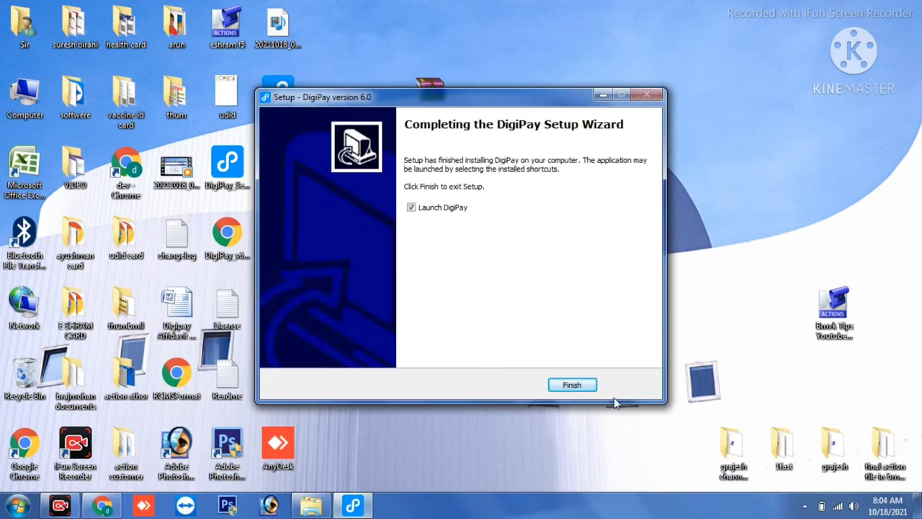
Finish the setup wizard, refresh the desktop, and launch DigiPay from its desktop icon
left_click(571, 386)
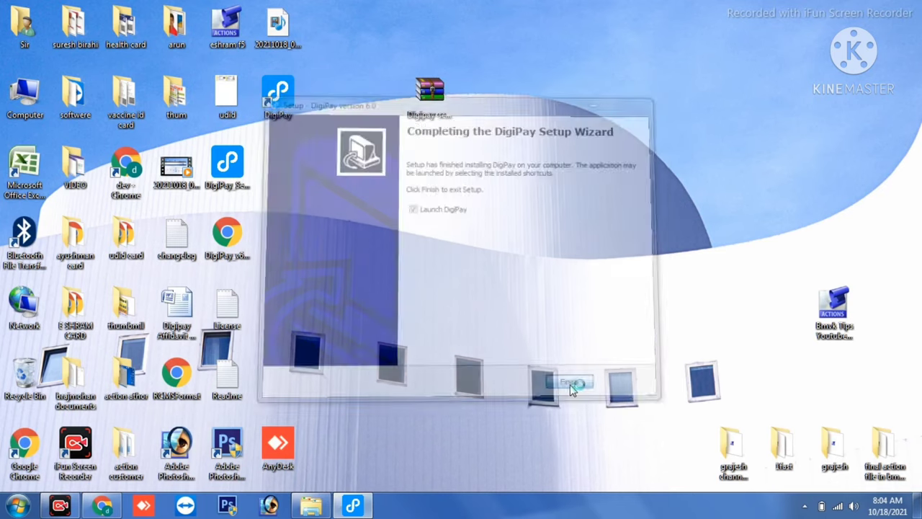
right_click(520, 38)
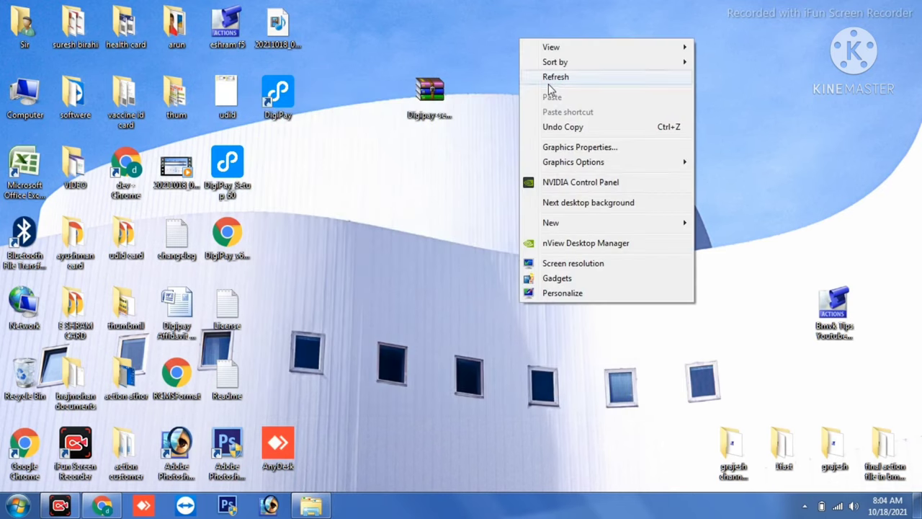
left_click(548, 78)
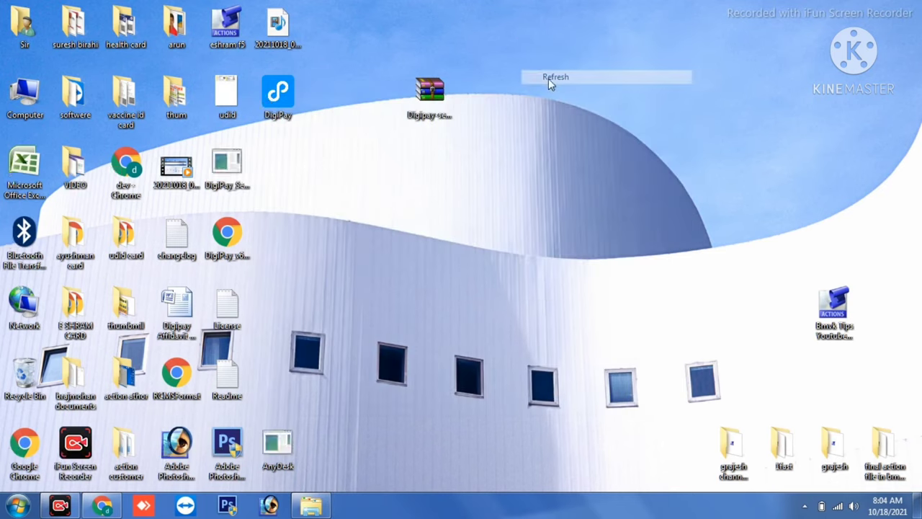
left_click(268, 85)
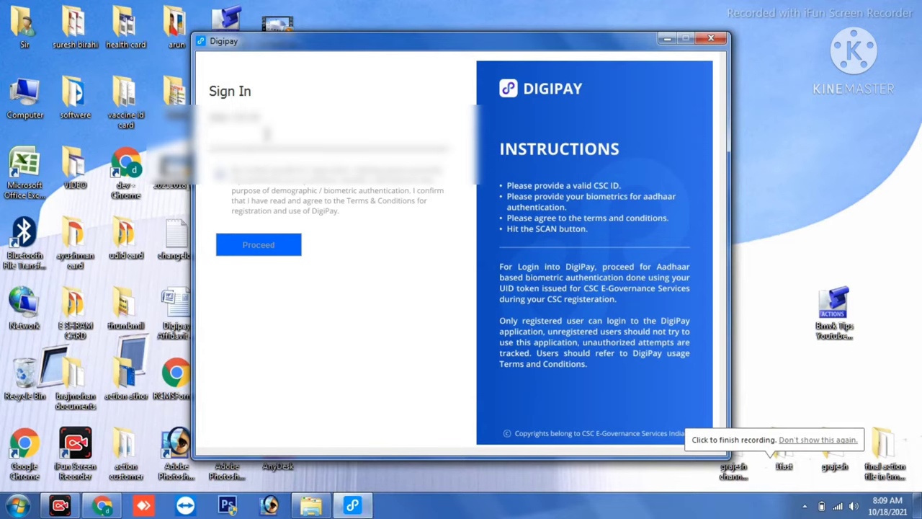
Enter the CSC ID, accept the consent terms, and proceed to the OTP delivery options
type("123456789")
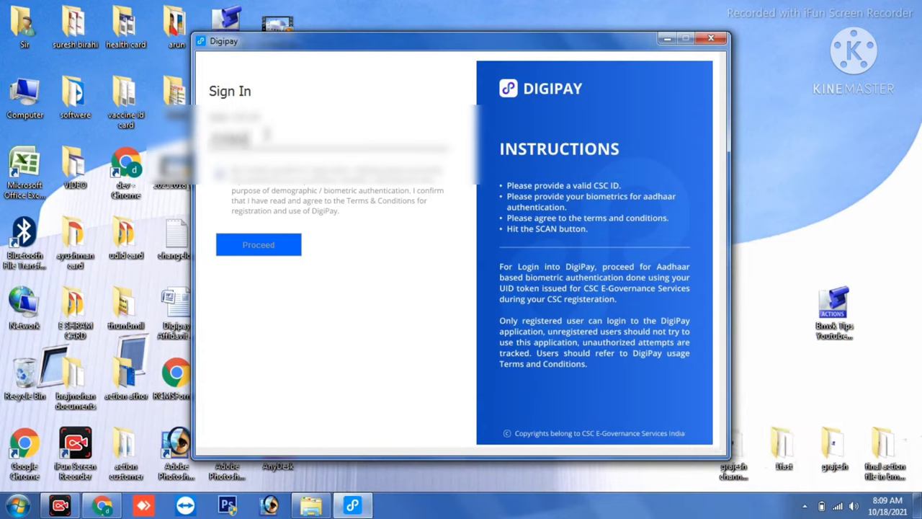
type("012")
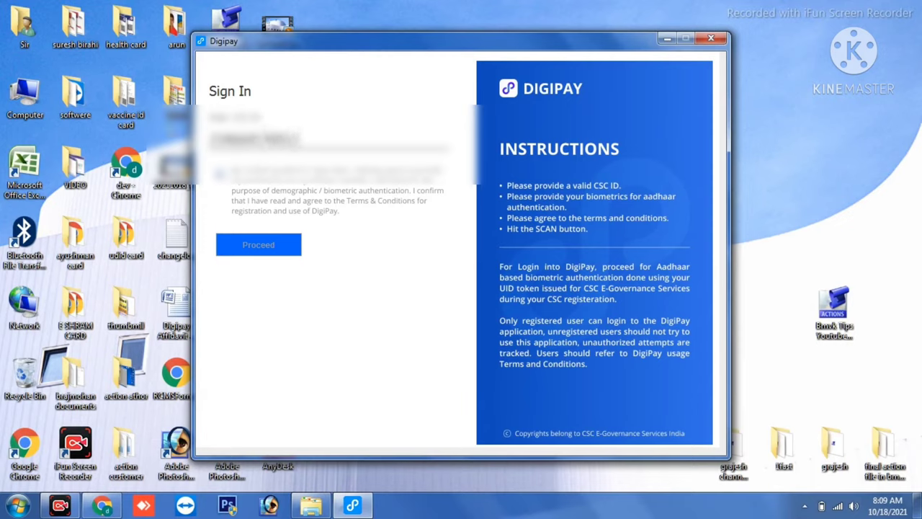
left_click(222, 175)
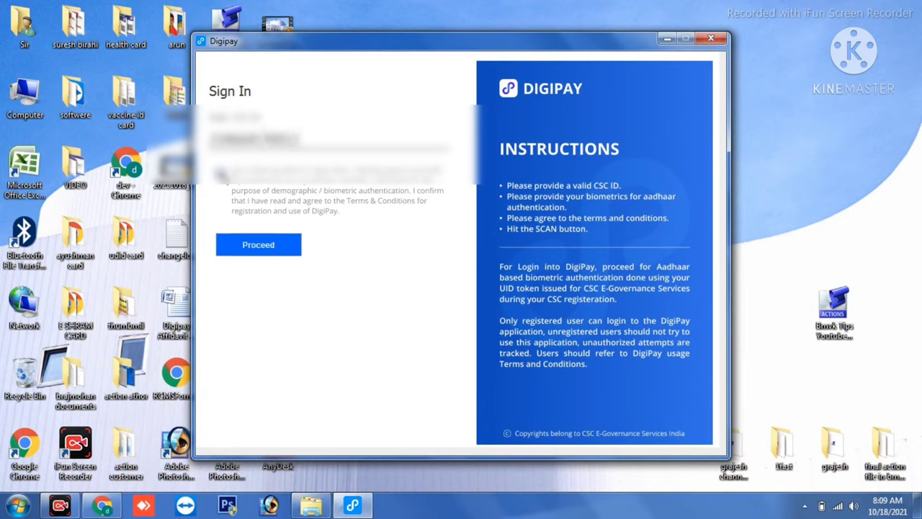
left_click(272, 247)
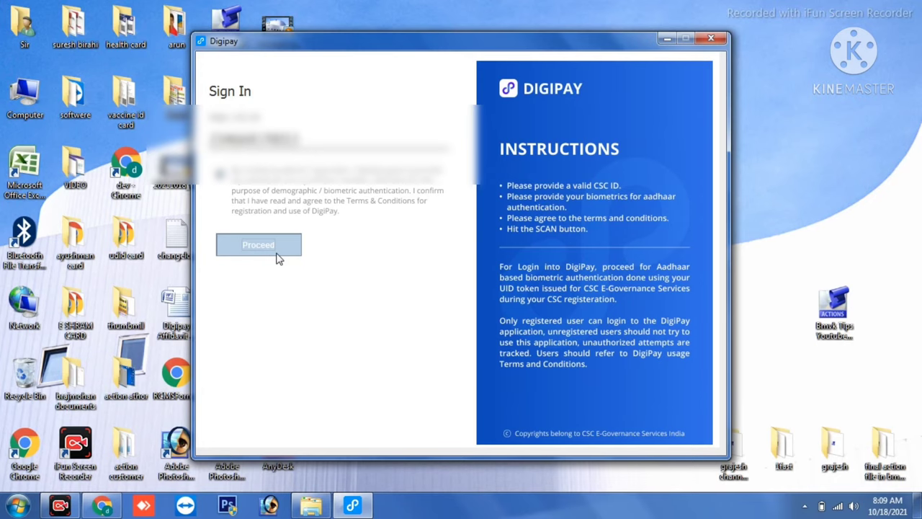
left_click(276, 253)
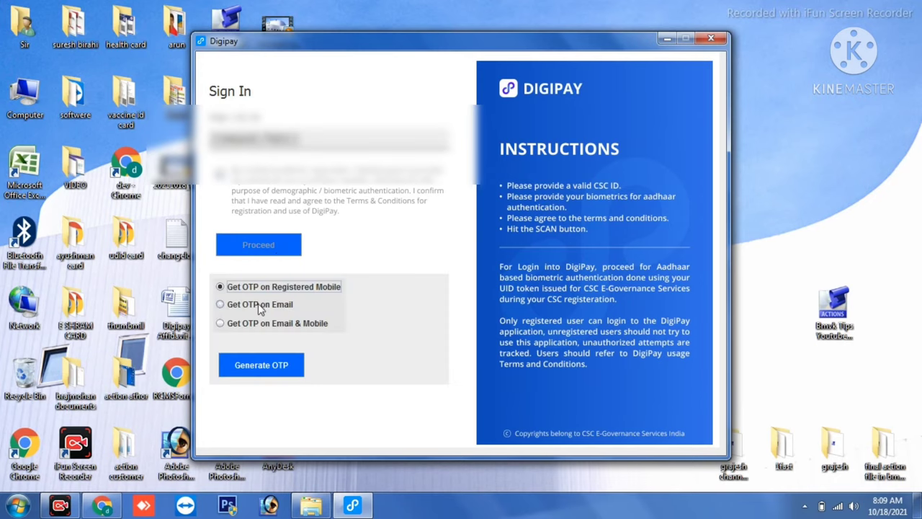
Generate an OTP to the registered mobile and enter the received verification code
left_click(273, 371)
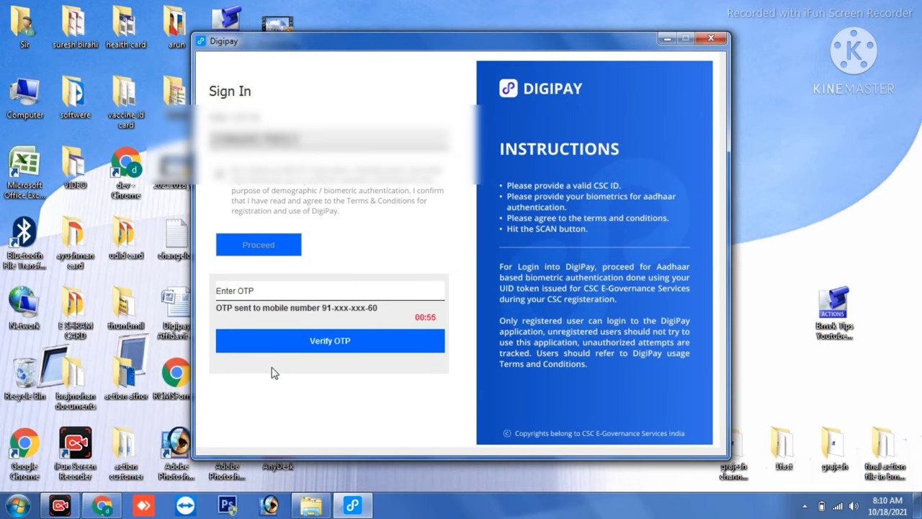
left_click(247, 289)
Verify the OTP, consent to biometric authentication and authenticate, then dismiss the pop-up with Alt+F4
left_click(299, 348)
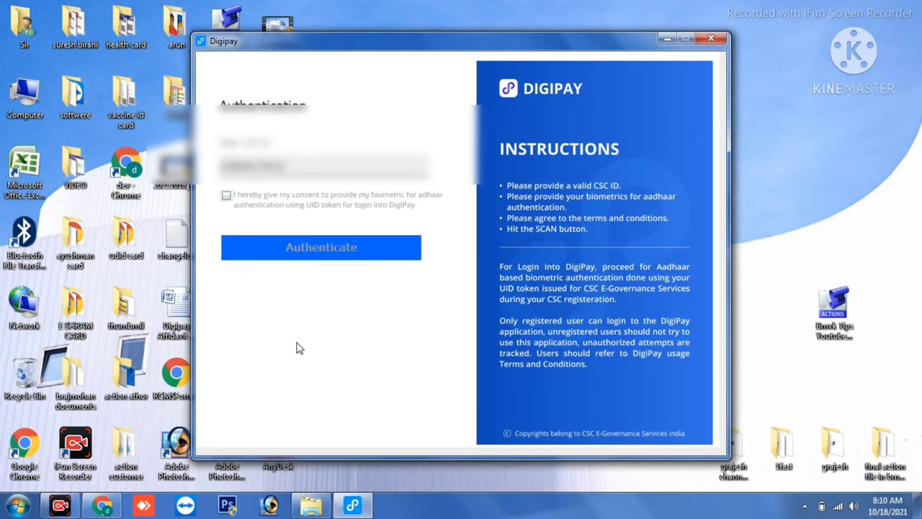
left_click(226, 197)
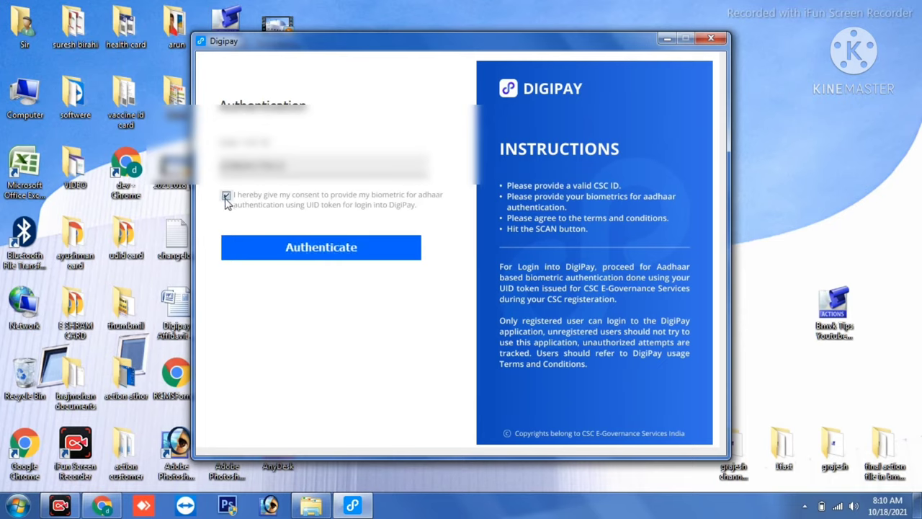
left_click(323, 249)
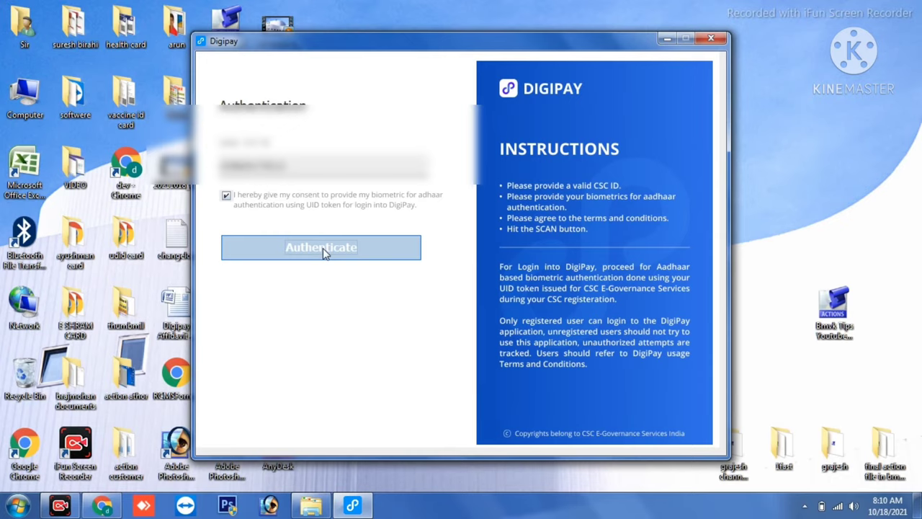
key("alt+F4")
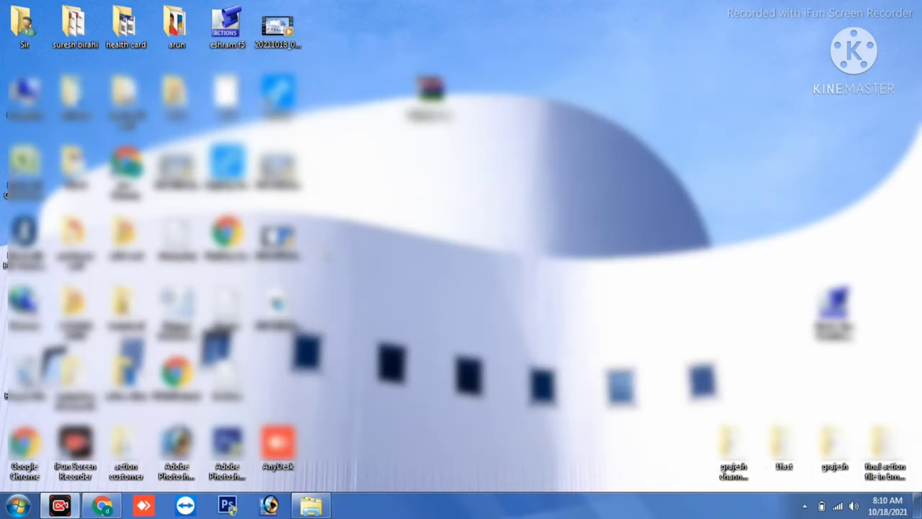
key("Return")
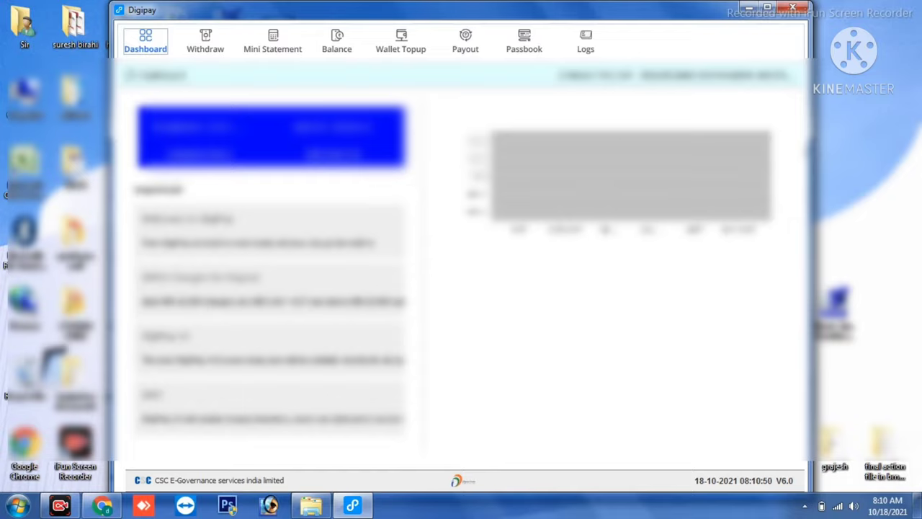
Narrow the DigiPay window by its right edge, then maximise it to full screen
left_click_drag(810, 288, 757, 206)
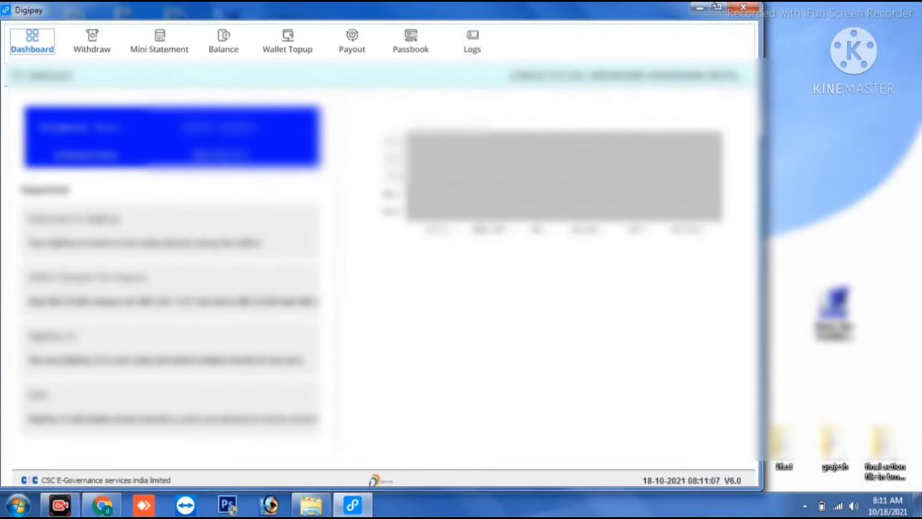
left_click(718, 8)
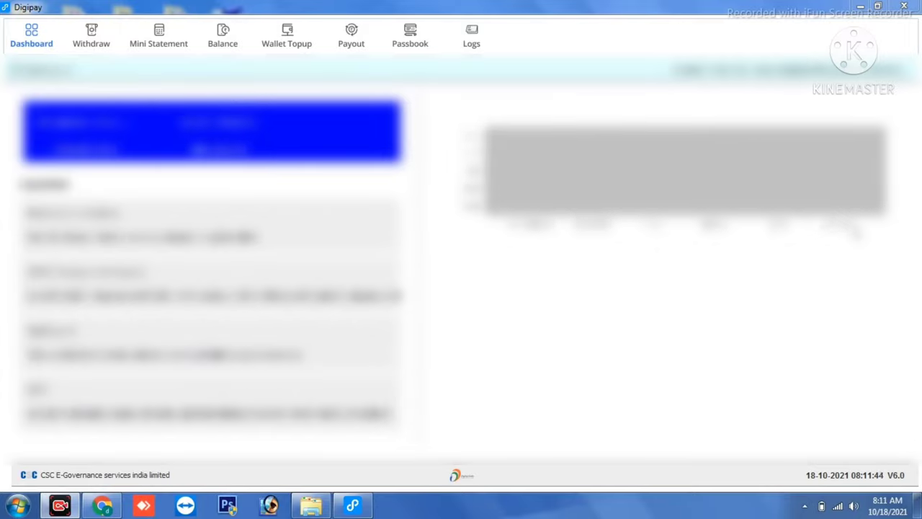
View the Withdraw, Mini Statement, Balance, Wallet Topup, Payout and Passbook tabs in turn
left_click(90, 40)
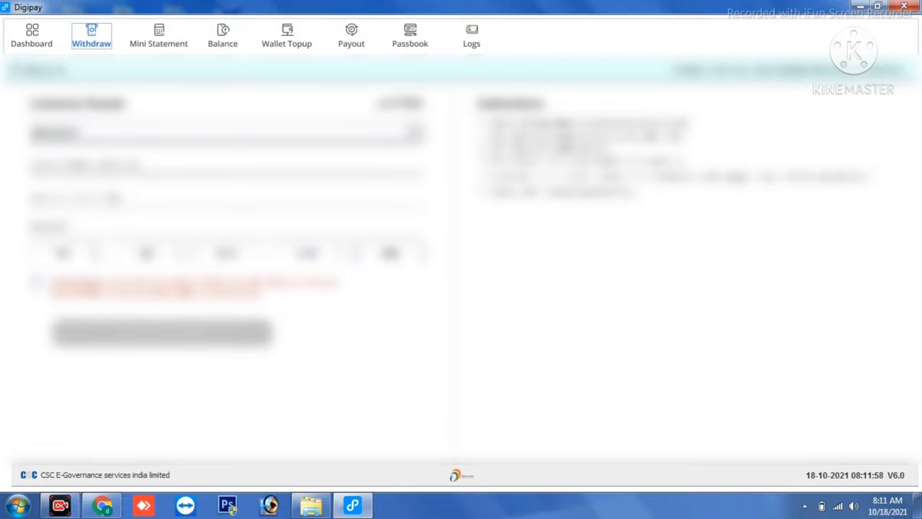
left_click(165, 44)
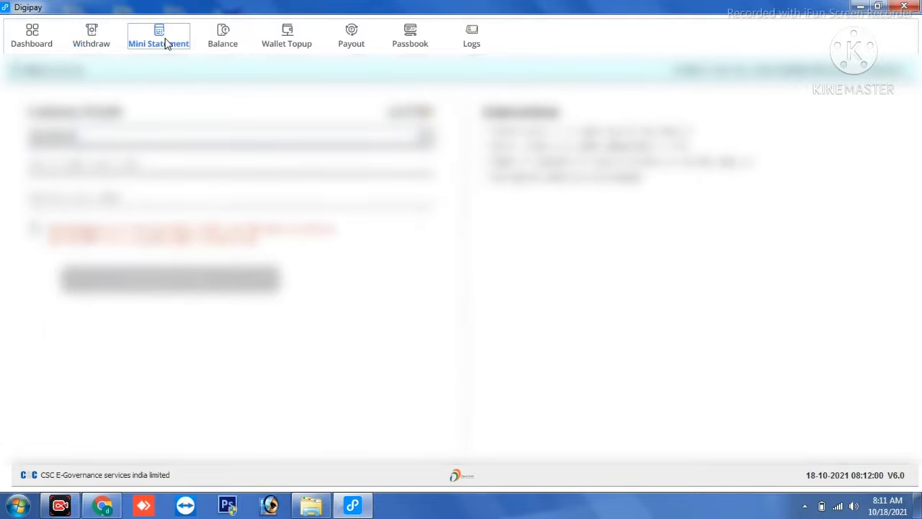
left_click(224, 45)
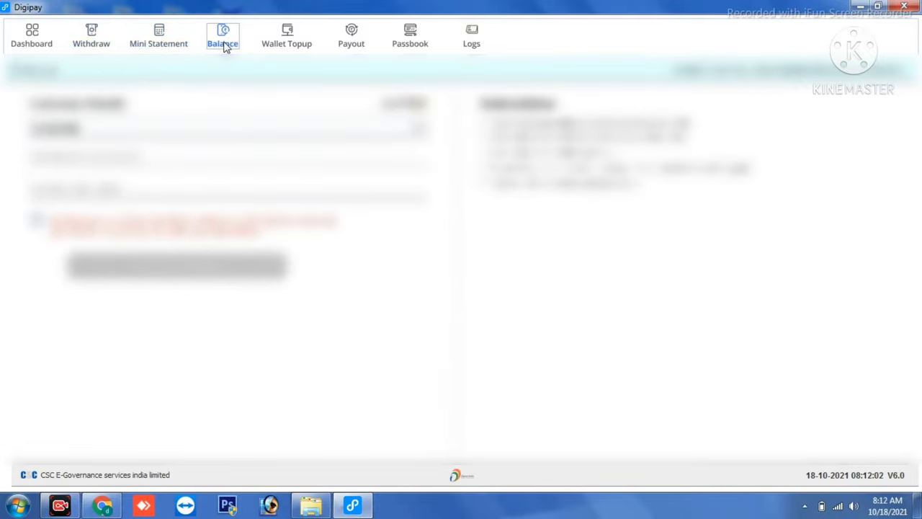
left_click(288, 46)
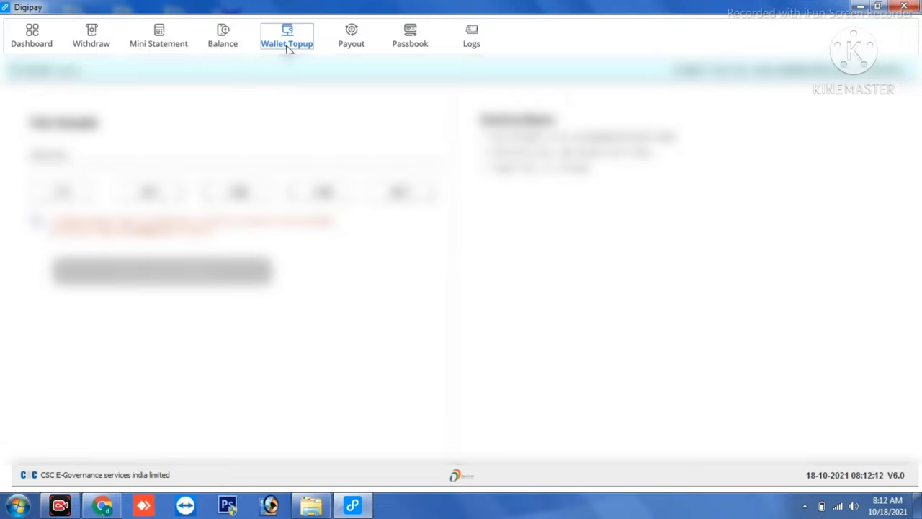
left_click(345, 43)
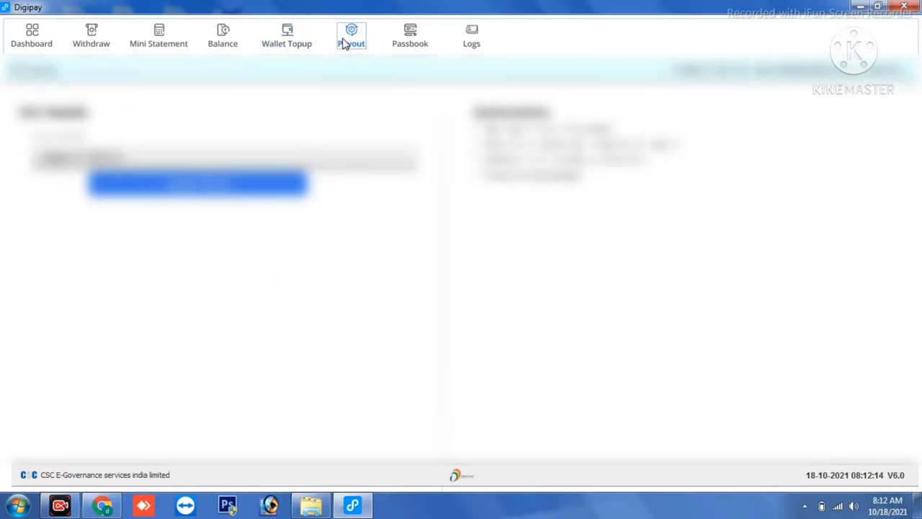
left_click(406, 44)
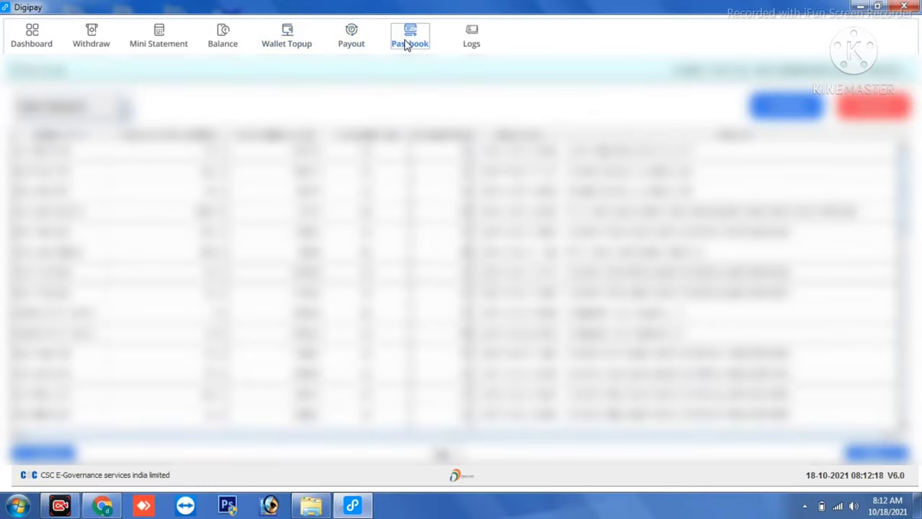